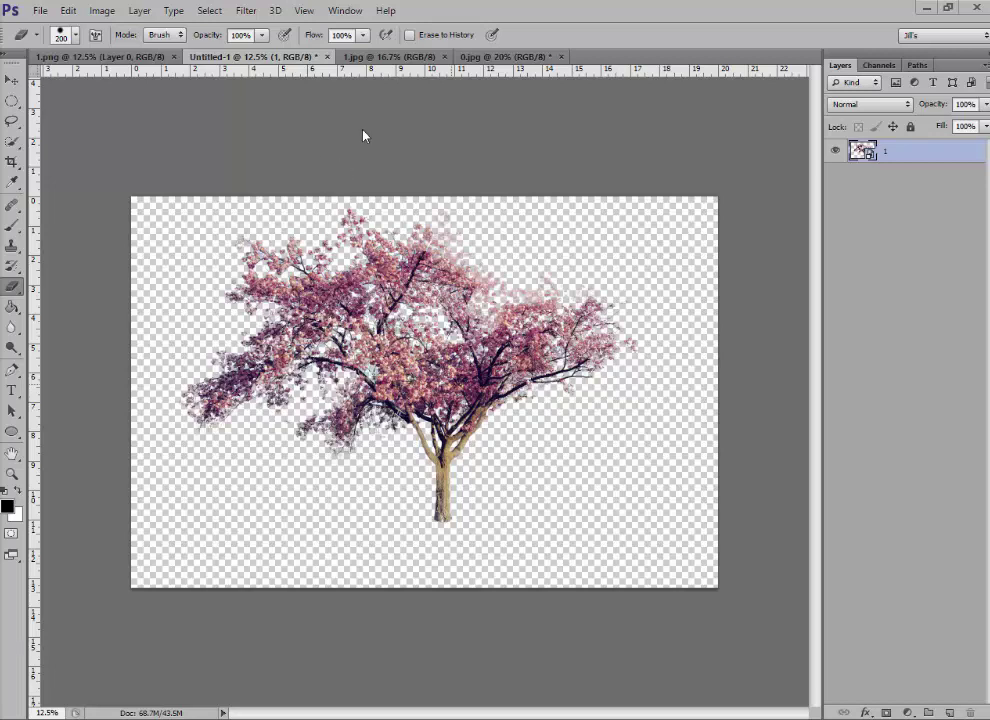
Float the Untitled-1 document in its own window and copy its blossoming tree layer onto the 1.jpg garden photo with the Move tool
{"action": "left_click", "coordinate": [379, 57]}
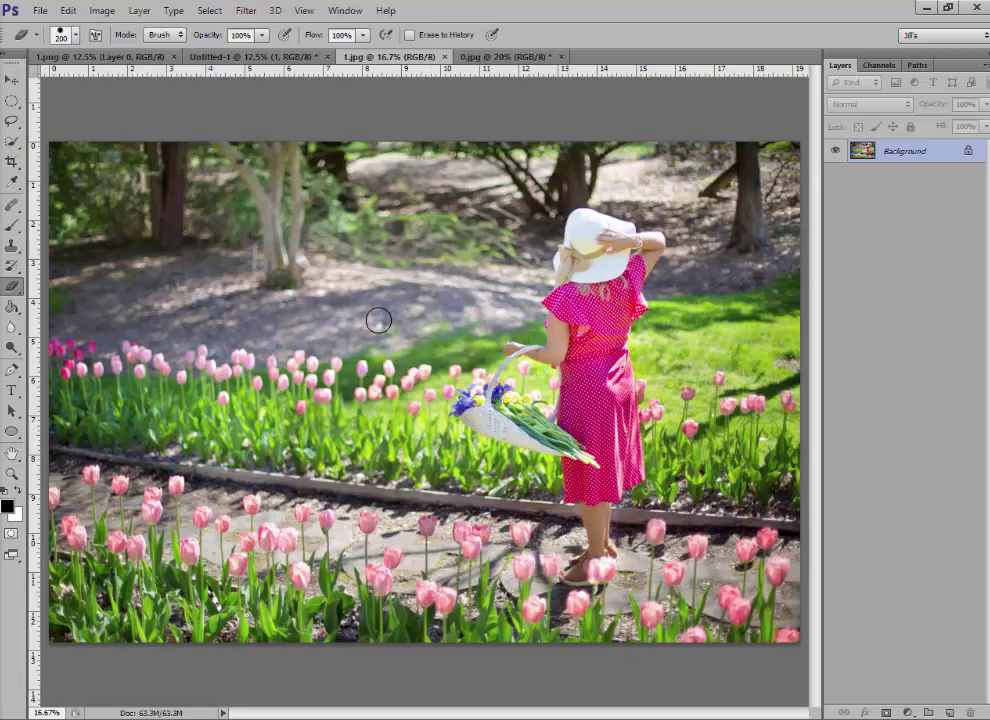
{"action": "key", "text": "ctrl+minus"}
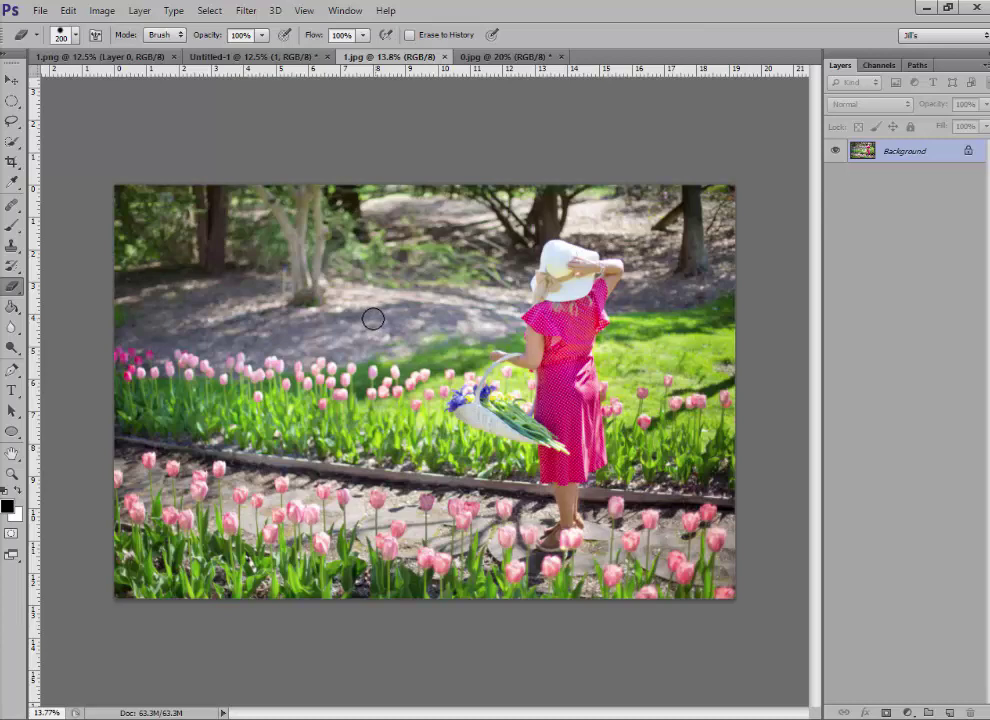
{"action": "left_click", "coordinate": [205, 58]}
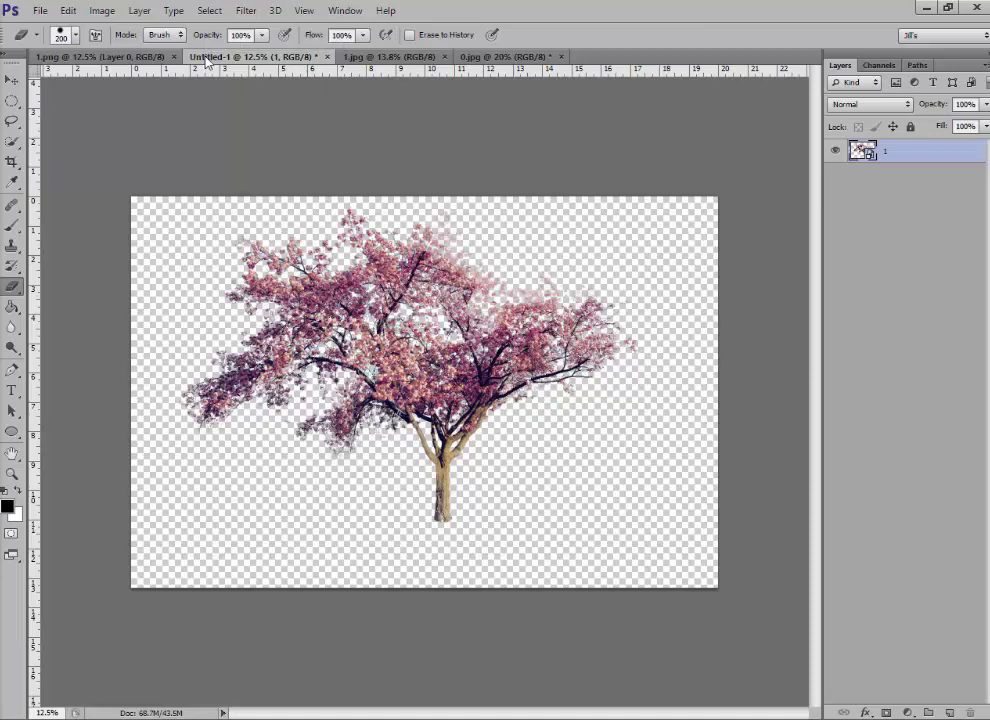
{"action": "left_click_drag", "start_coordinate": [207, 60], "coordinate": [420, 298]}
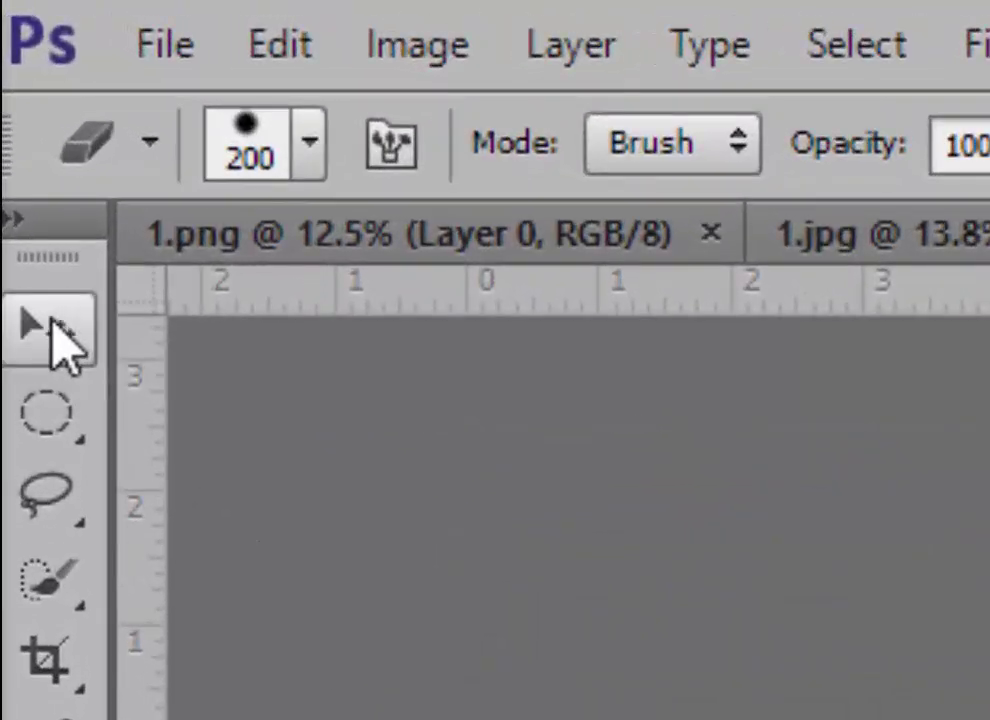
{"action": "left_click", "coordinate": [38, 262]}
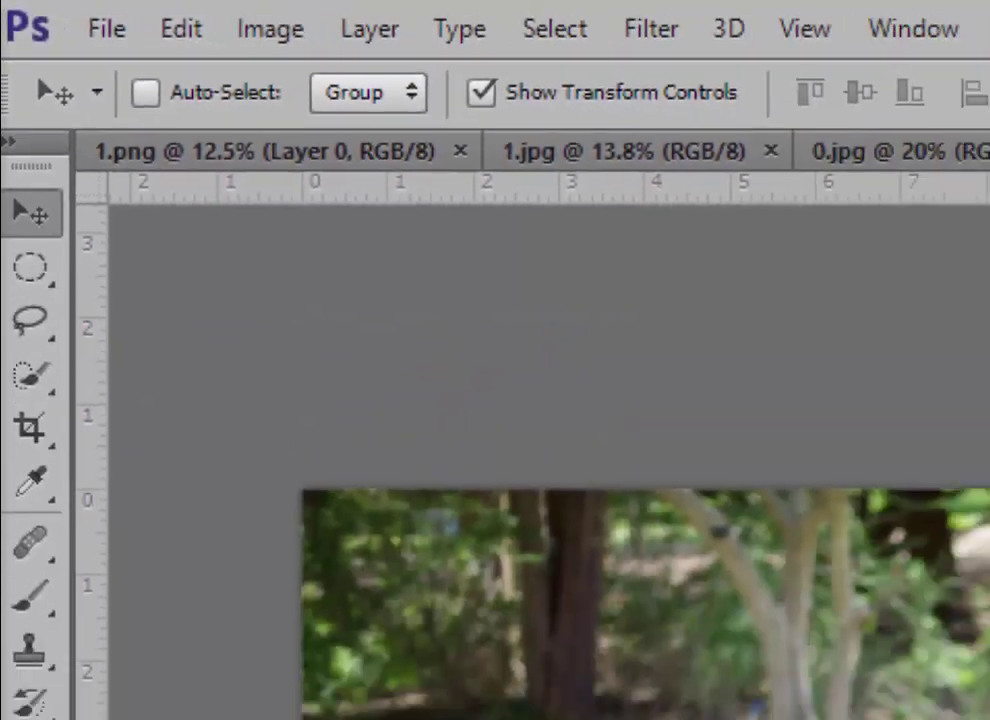
{"action": "left_click_drag", "start_coordinate": [692, 494], "coordinate": [269, 263]}
{"action": "left_click_drag", "start_coordinate": [584, 284], "coordinate": [321, 538]}
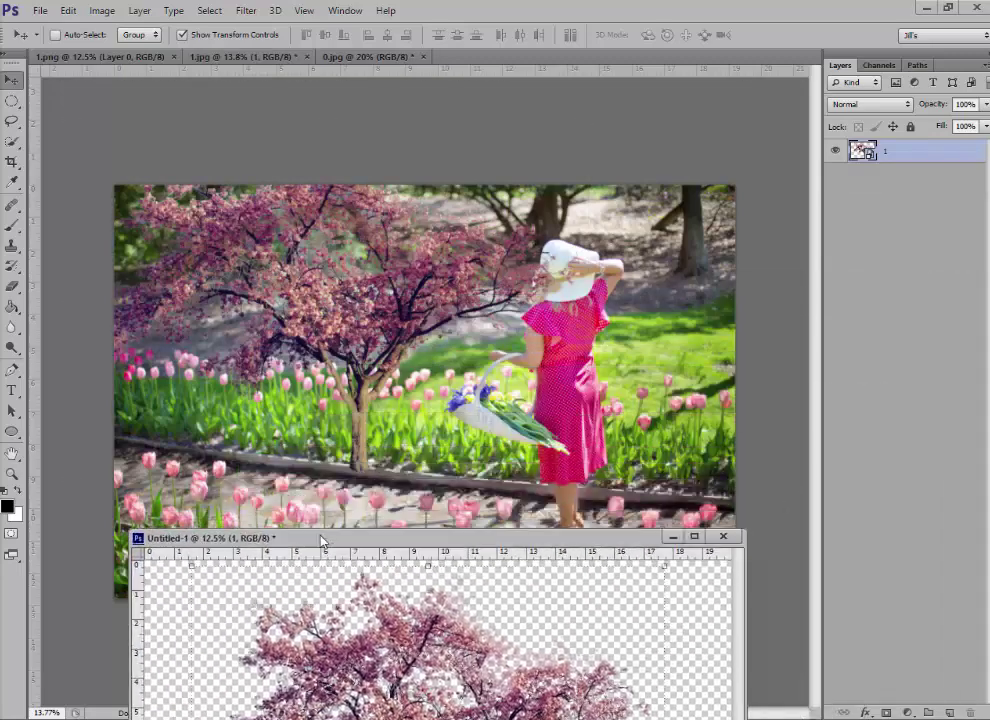
{"action": "left_click", "coordinate": [724, 538]}
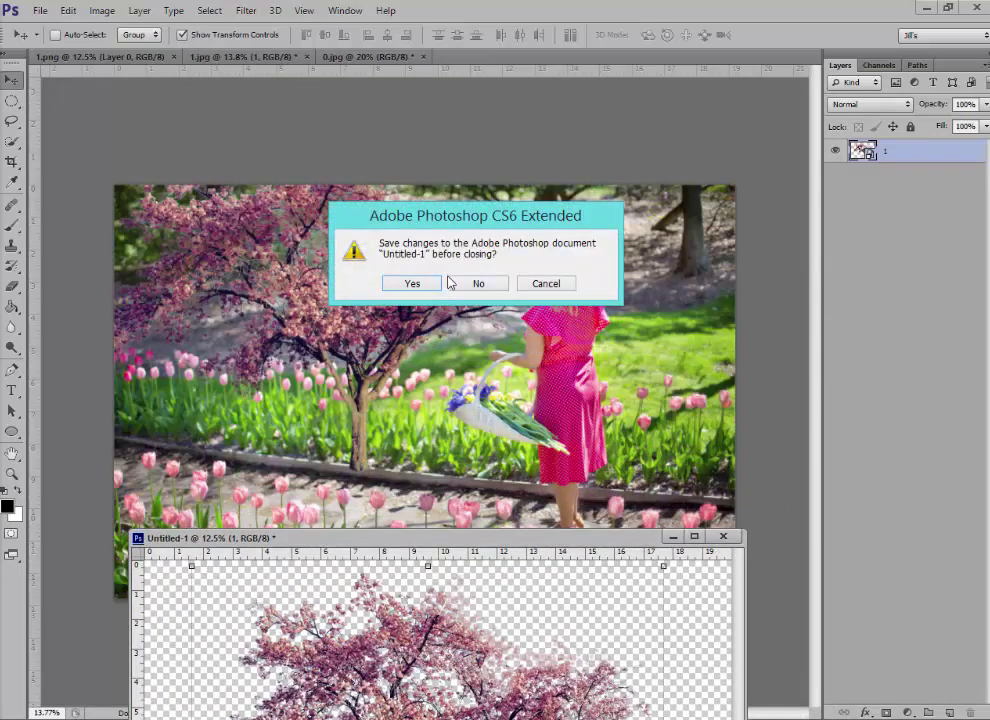
{"action": "left_click", "coordinate": [413, 283]}
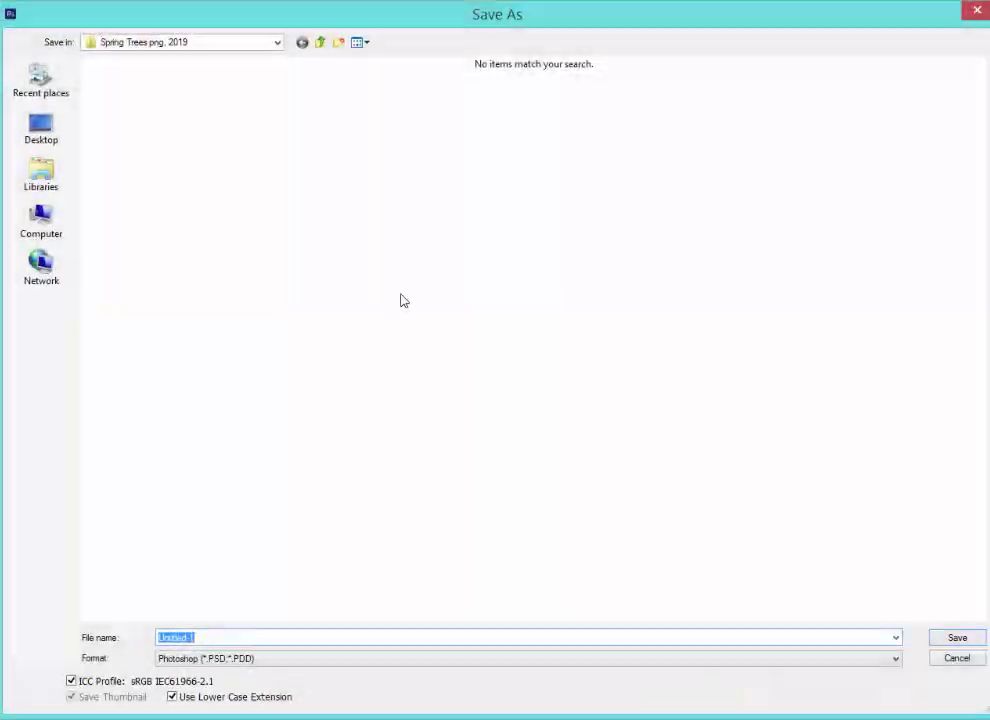
{"action": "left_click", "coordinate": [973, 12]}
{"action": "left_click_drag", "start_coordinate": [434, 620], "coordinate": [358, 362]}
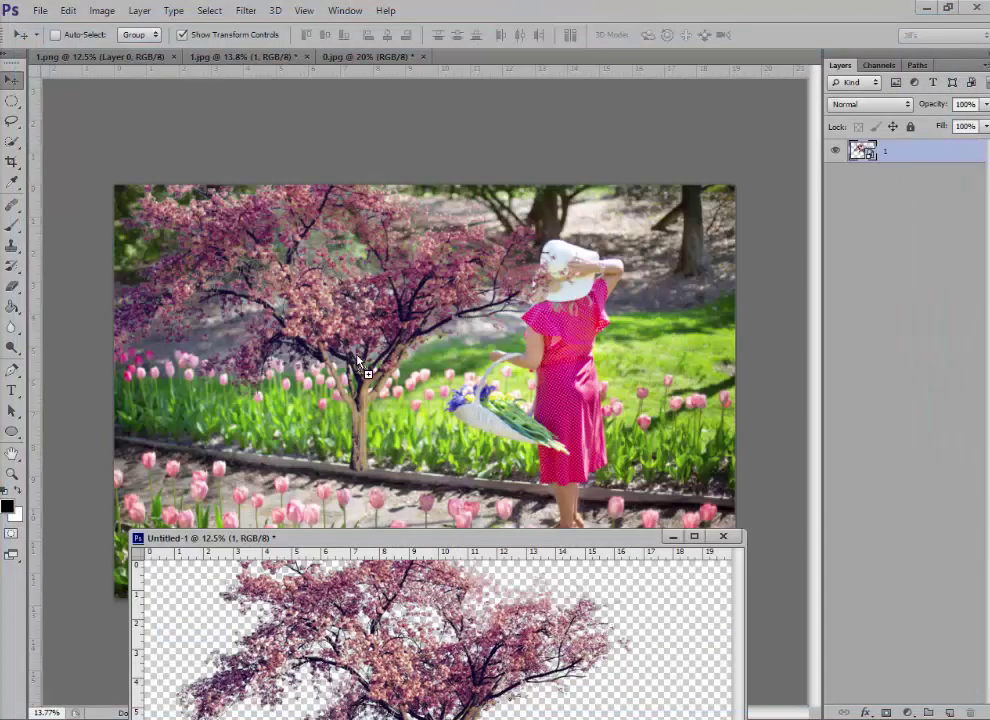
Close Untitled-1 without saving and move the tree up in 1.jpg so its trunk base stands in the rear tulip bed
{"action": "left_click", "coordinate": [723, 536]}
{"action": "left_click", "coordinate": [477, 283]}
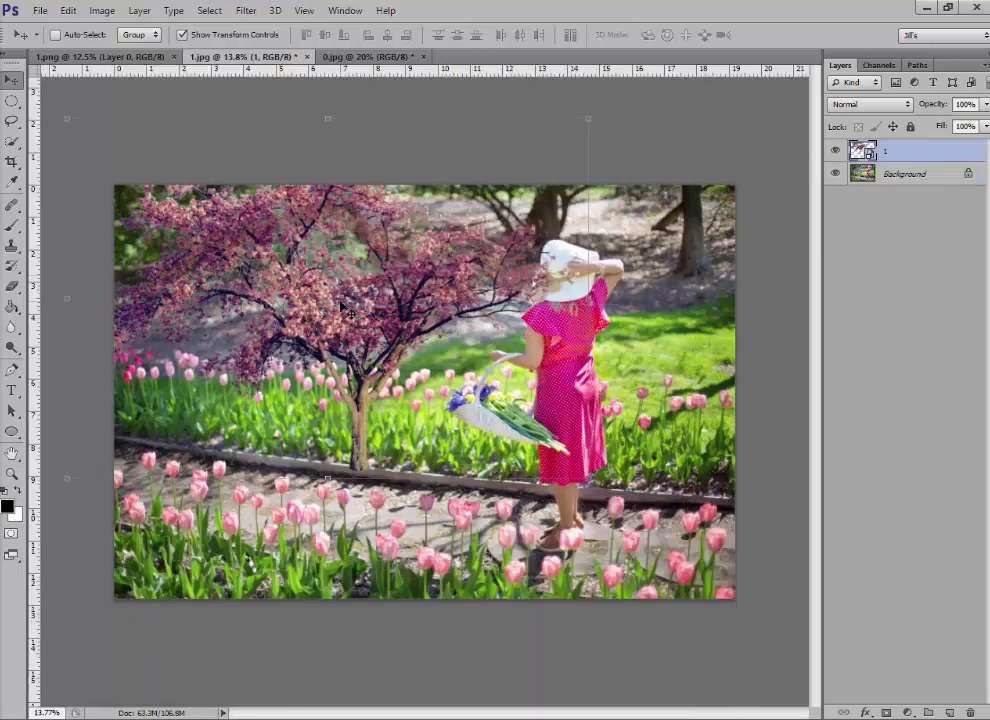
{"action": "left_click_drag", "start_coordinate": [330, 340], "coordinate": [368, 232]}
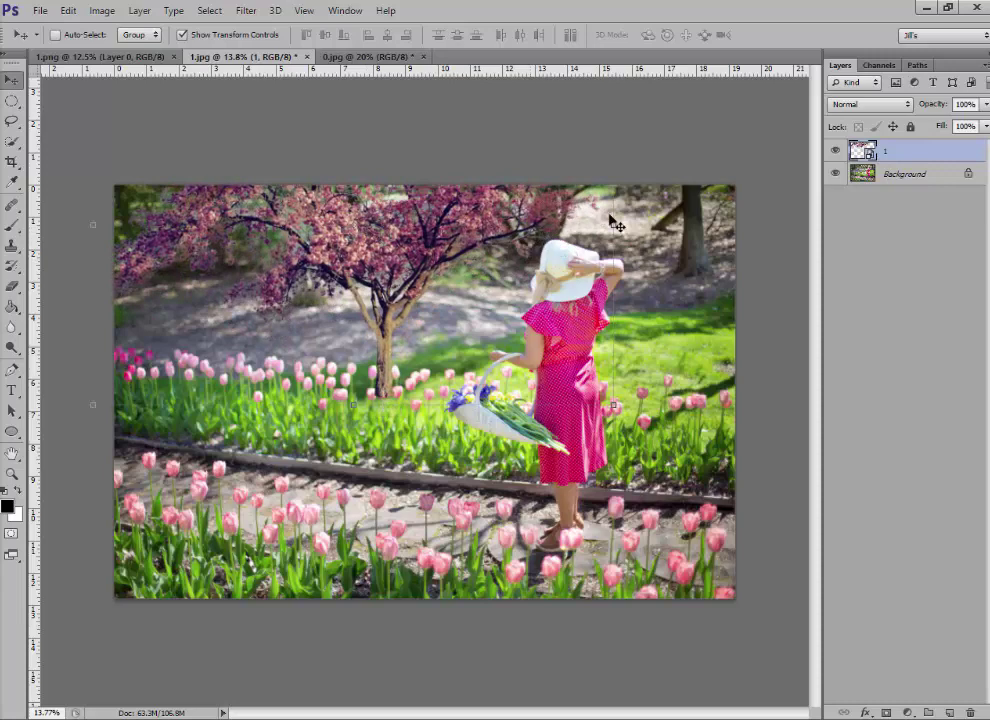
{"action": "mouse_move", "coordinate": [424, 258]}
{"action": "left_mouse_down"}
{"action": "mouse_move", "coordinate": [430, 273]}
{"action": "mouse_move", "coordinate": [417, 264]}
{"action": "left_mouse_up"}
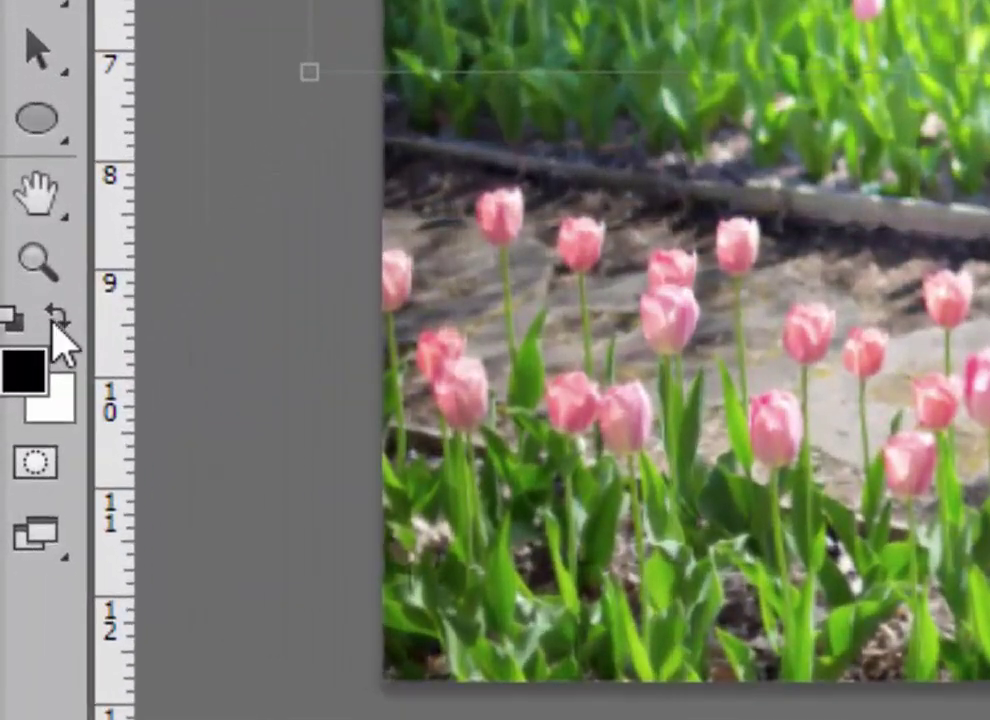
Add a layer mask to the tree layer and paint black over the trunk base with a soft 45 px brush to reveal the tulips
{"action": "left_click", "coordinate": [18, 494]}
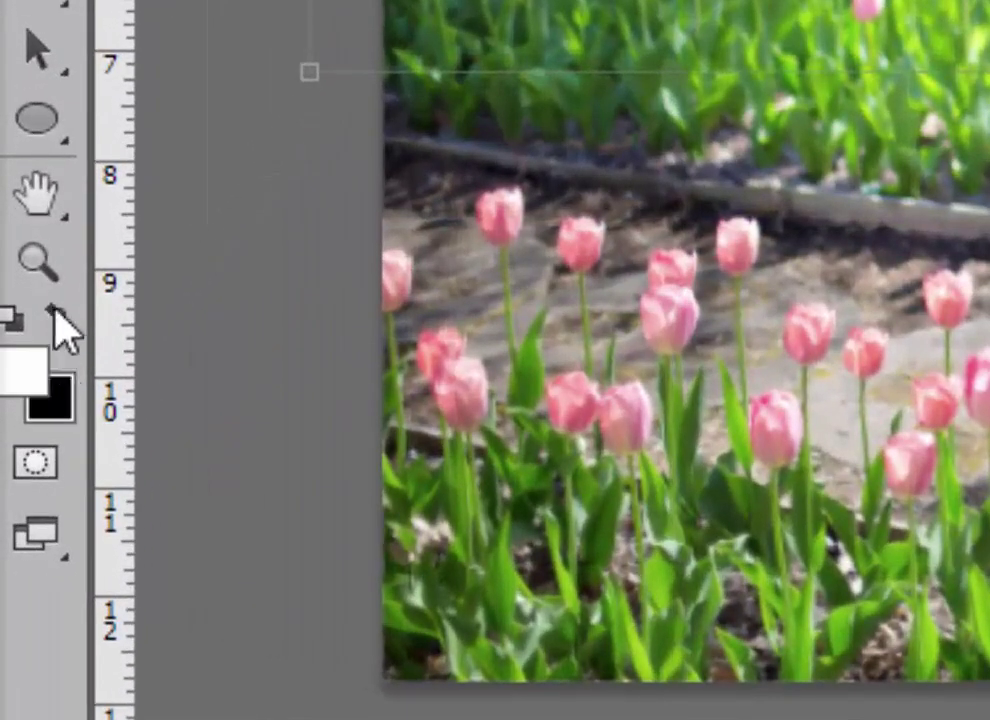
{"action": "left_click", "coordinate": [55, 322]}
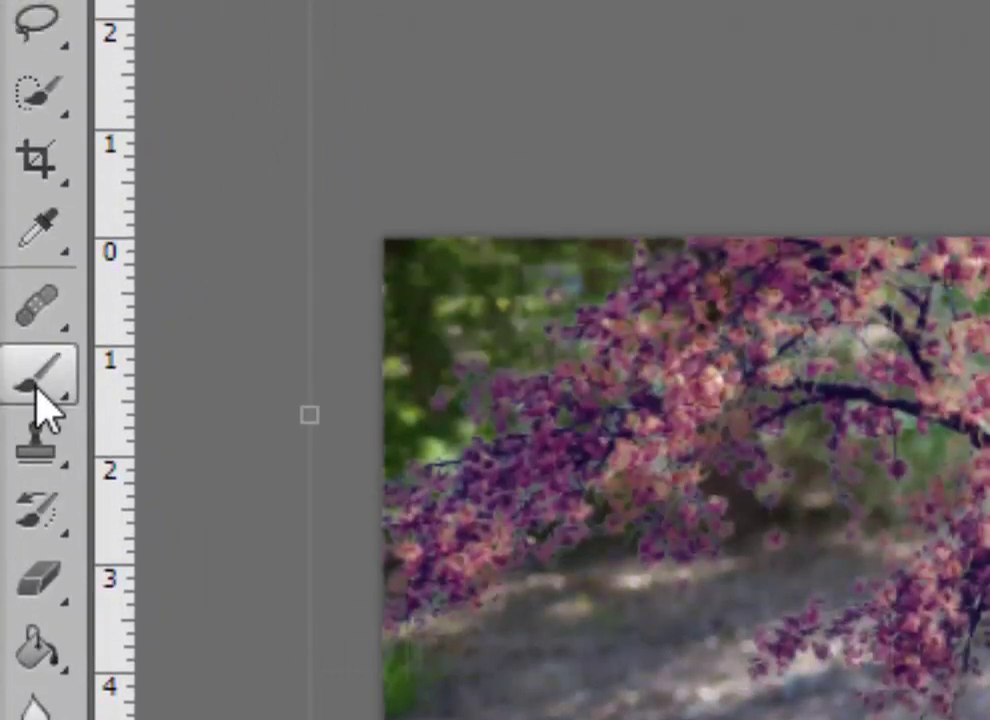
{"action": "left_click", "coordinate": [36, 386]}
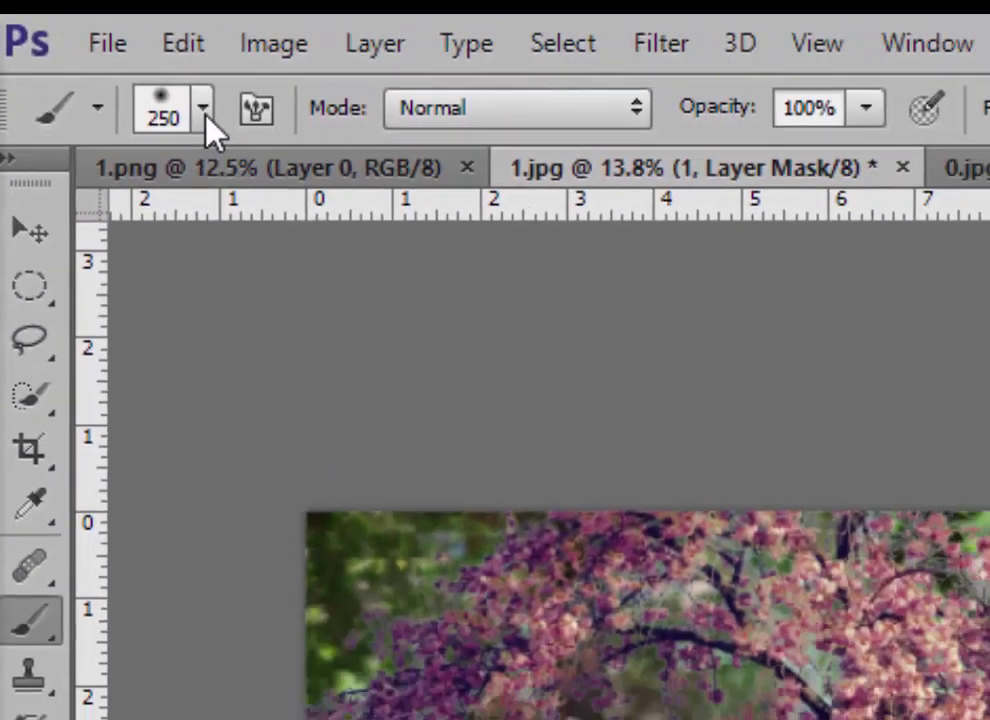
{"action": "left_click", "coordinate": [203, 104]}
{"action": "double_click", "coordinate": [455, 447]}
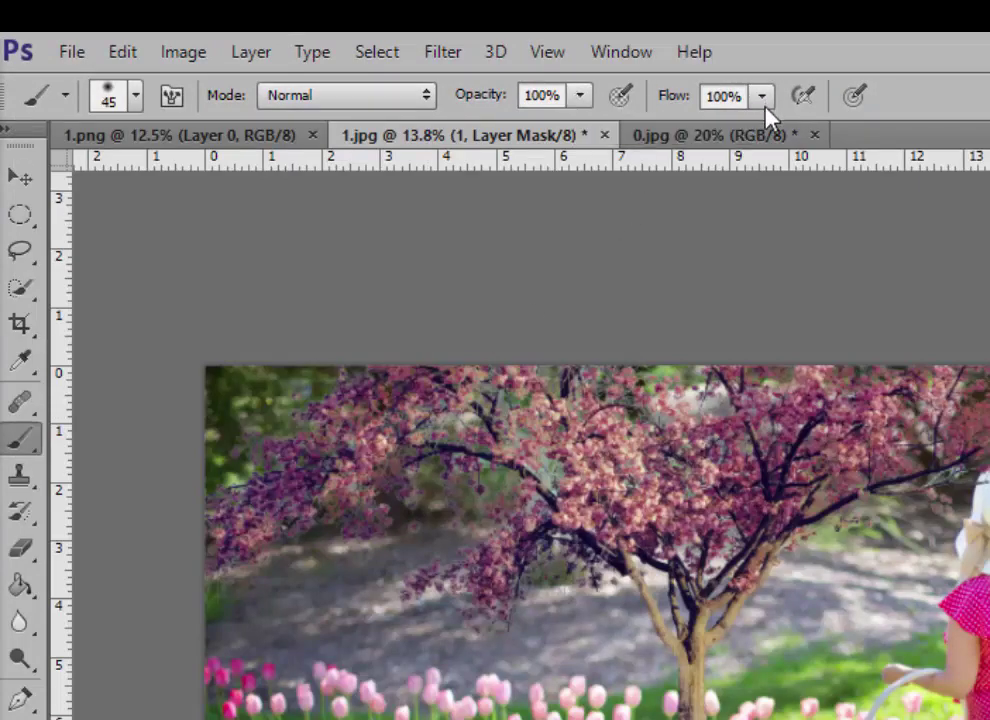
{"action": "scroll", "coordinate": [450, 480], "scroll_direction": "up", "scroll_amount": 8}
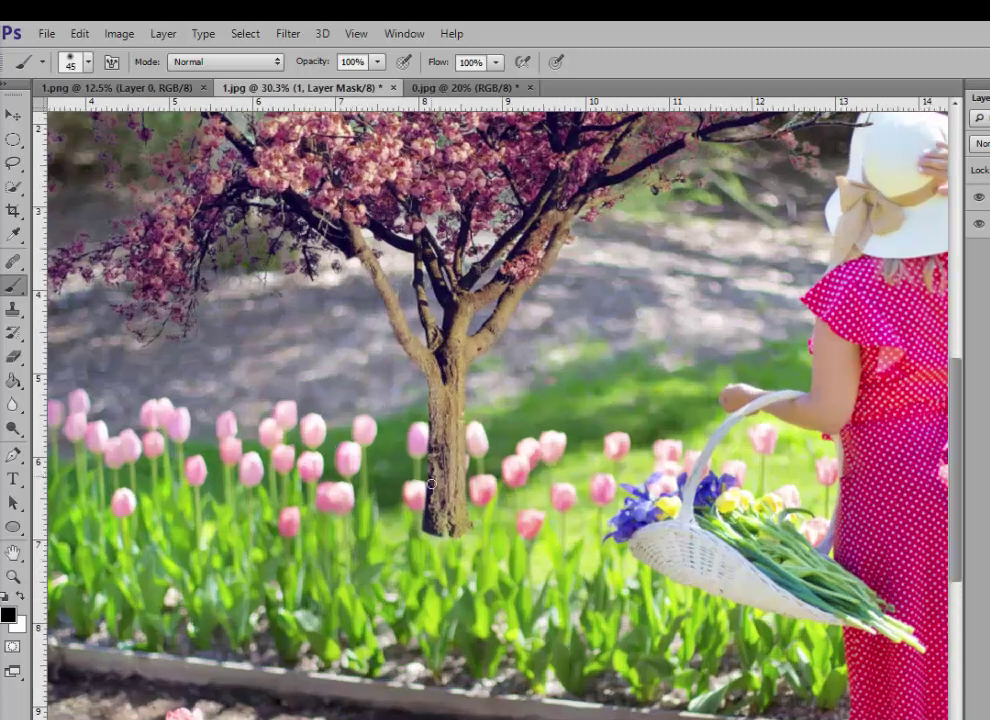
{"action": "scroll", "coordinate": [431, 484], "scroll_direction": "up", "scroll_amount": 1}
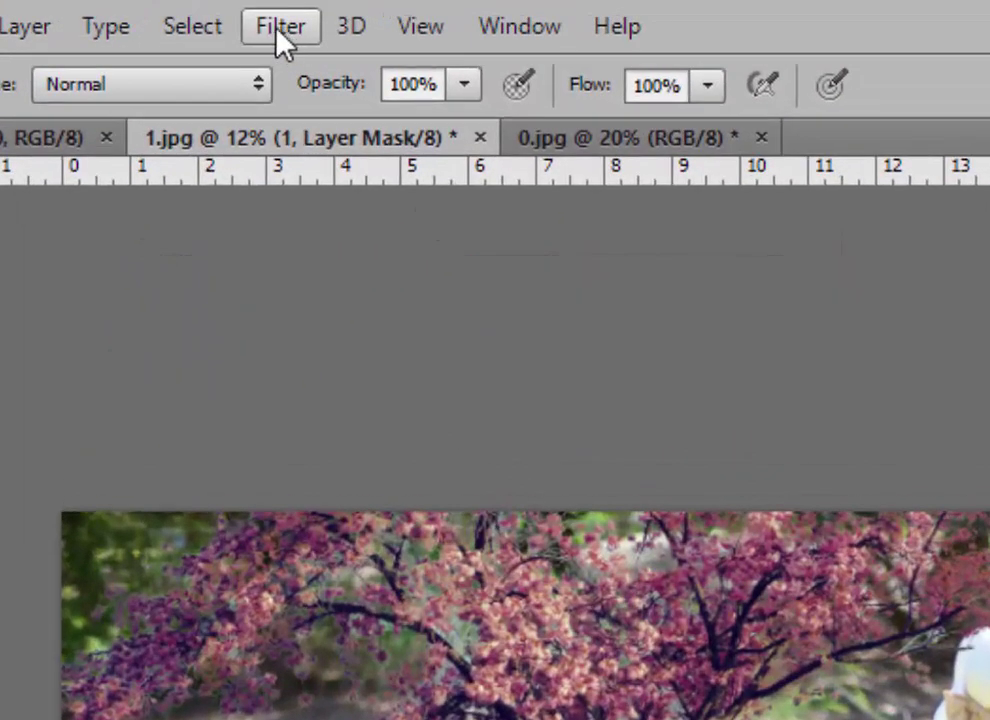
Soften the tree's layer mask with a Gaussian Blur of 7.8 pixels radius
{"action": "left_click", "coordinate": [280, 25]}
{"action": "mouse_move", "coordinate": [320, 410]}
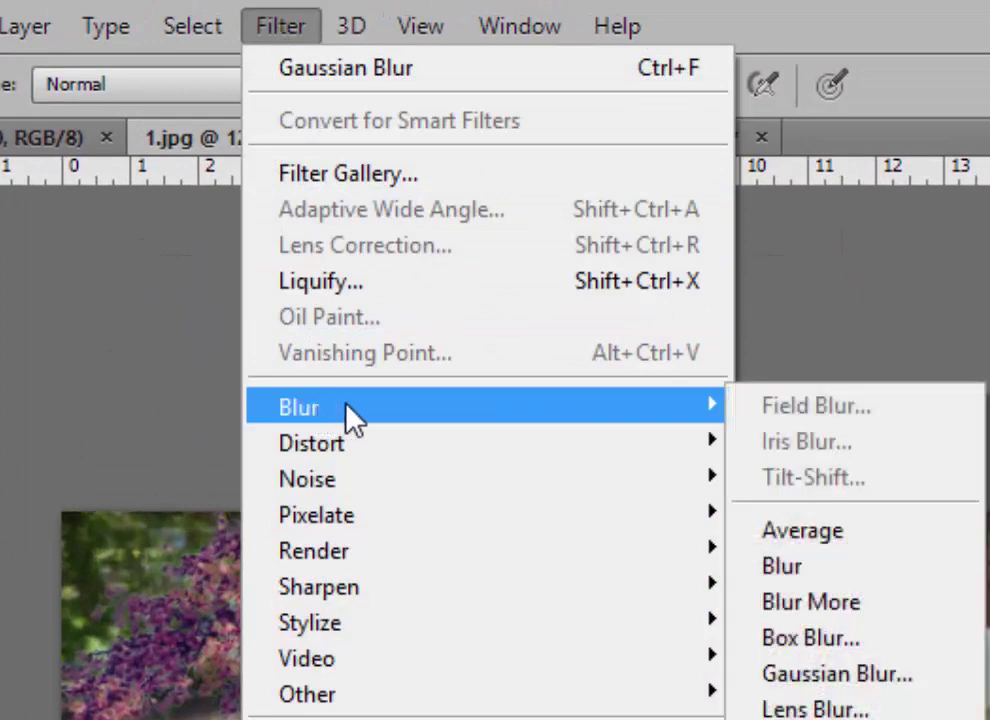
{"action": "left_click", "coordinate": [833, 673]}
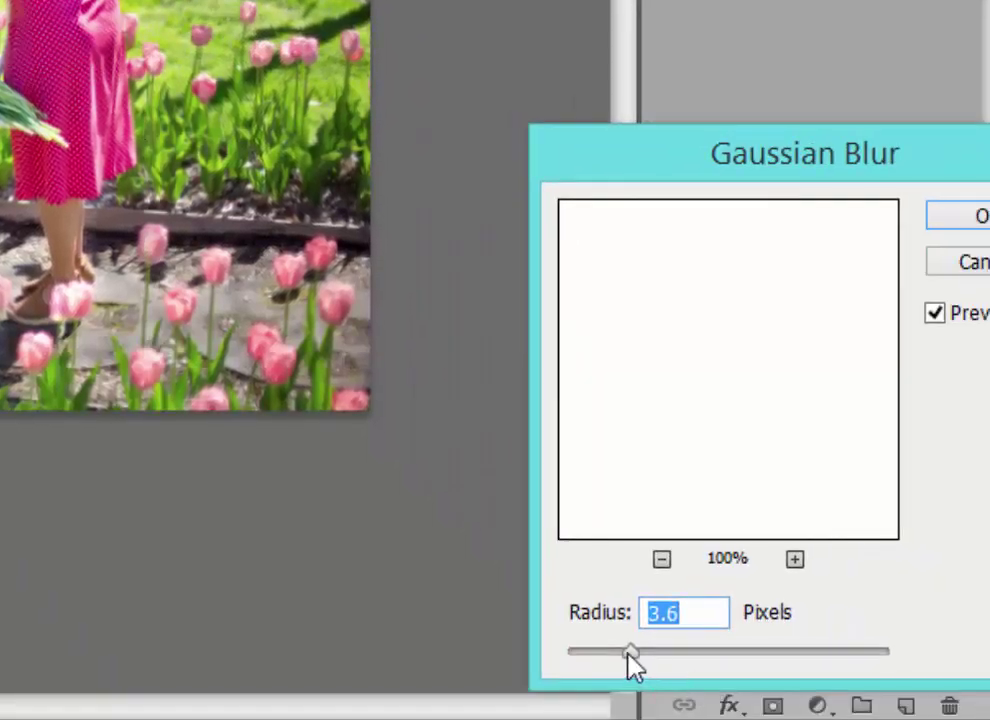
{"action": "left_click_drag", "start_coordinate": [630, 653], "coordinate": [671, 656]}
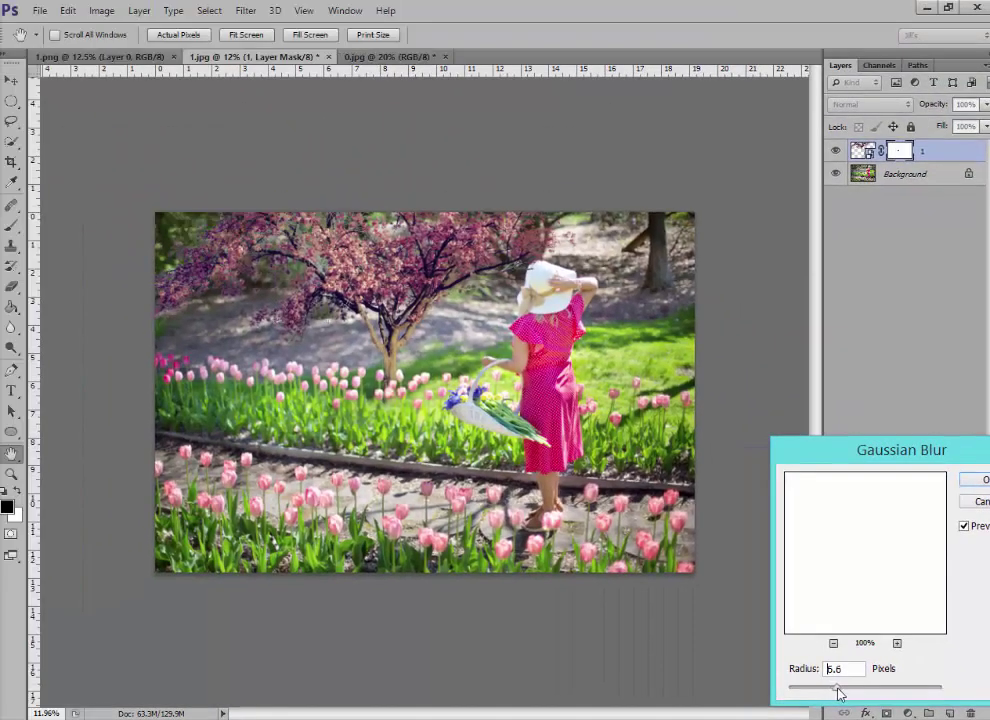
{"action": "left_click_drag", "start_coordinate": [838, 691], "coordinate": [843, 688]}
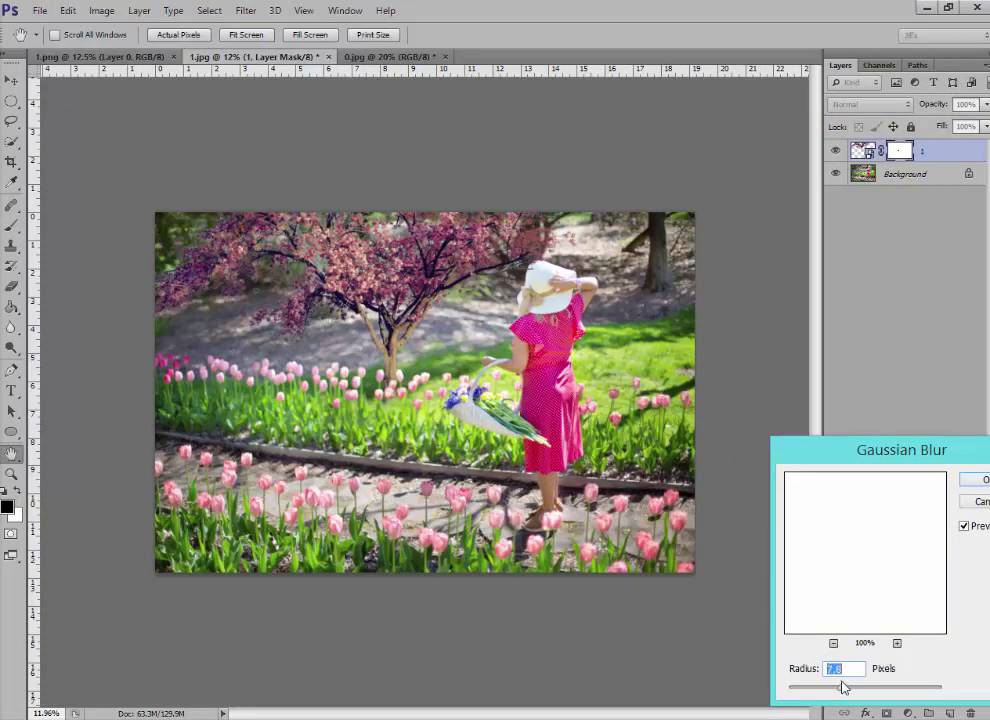
{"action": "left_click", "coordinate": [979, 483]}
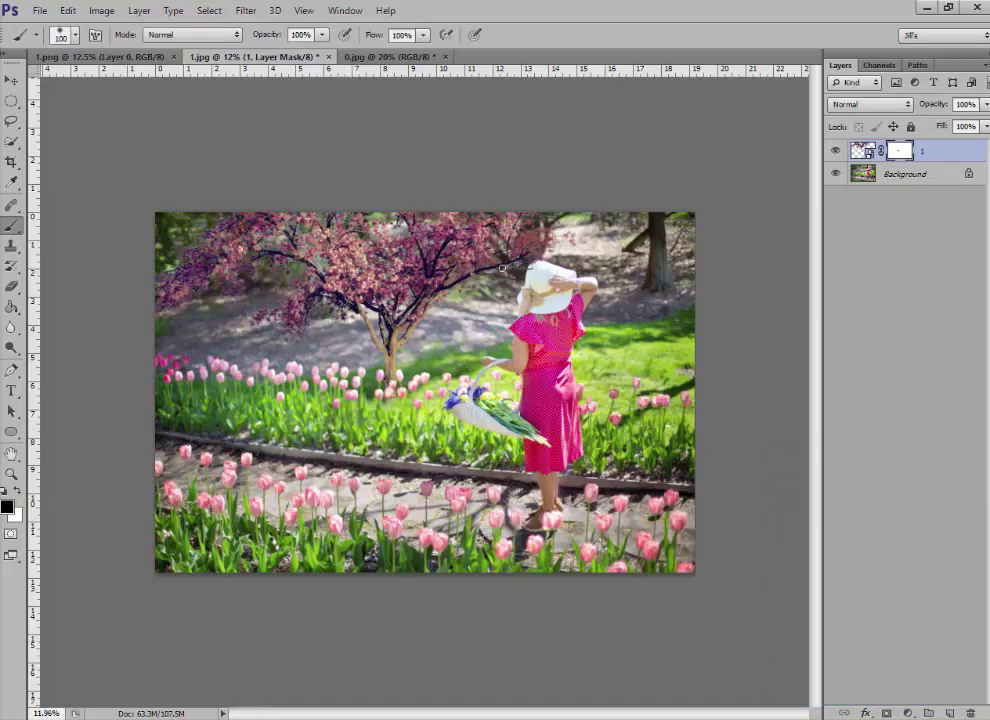
Lower the tree layer's opacity to 85%
{"action": "left_click", "coordinate": [986, 106]}
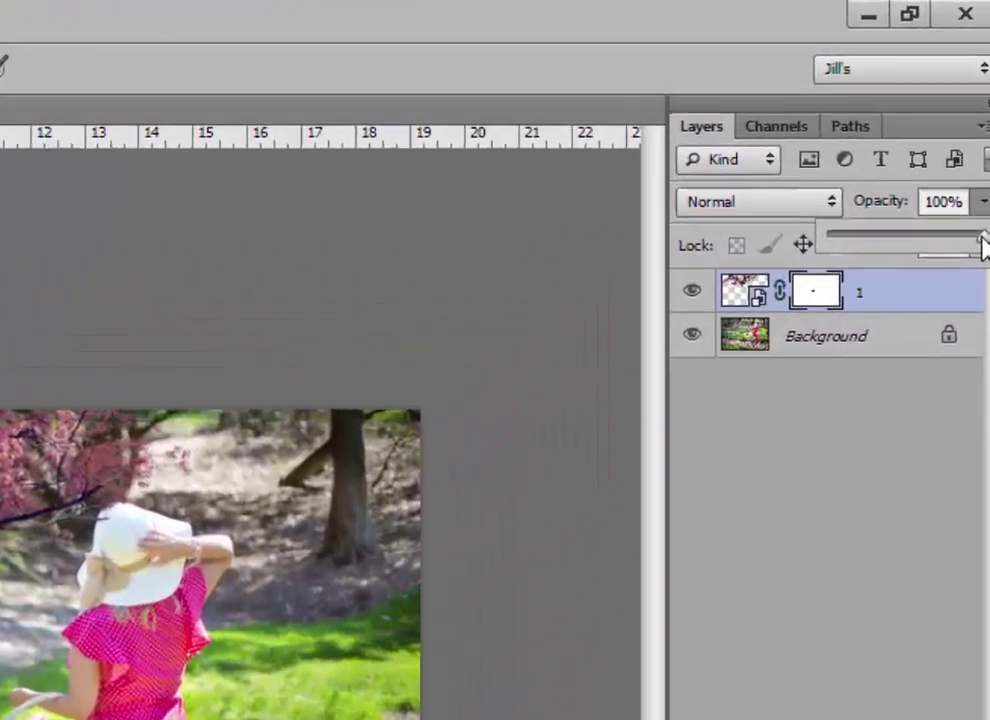
{"action": "left_click_drag", "start_coordinate": [984, 245], "coordinate": [959, 259]}
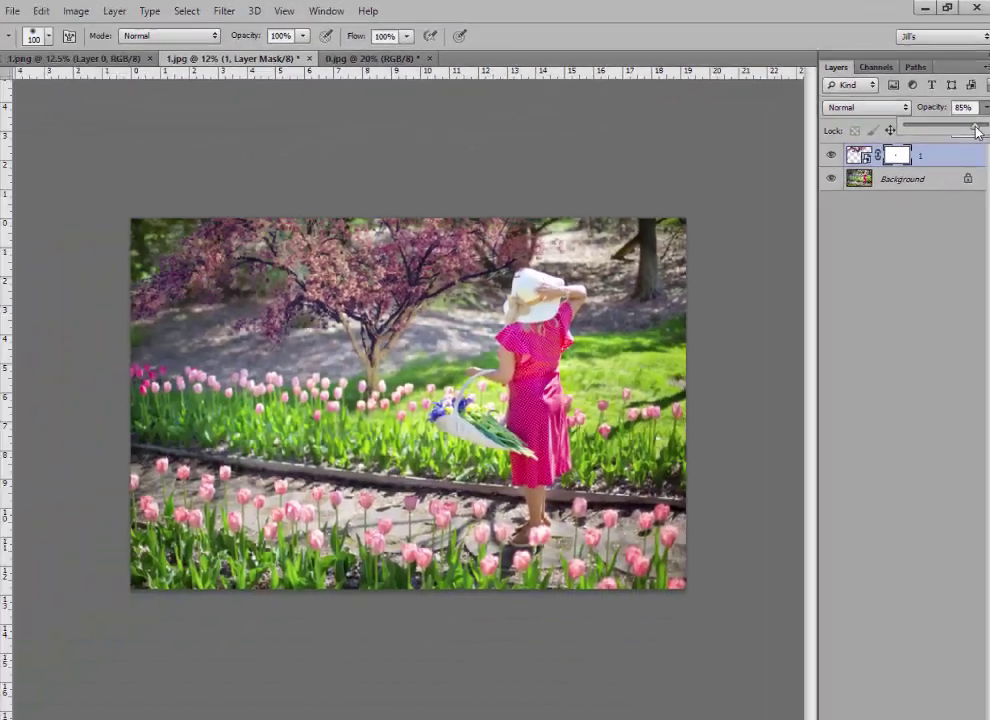
{"action": "left_click_drag", "start_coordinate": [976, 131], "coordinate": [979, 124]}
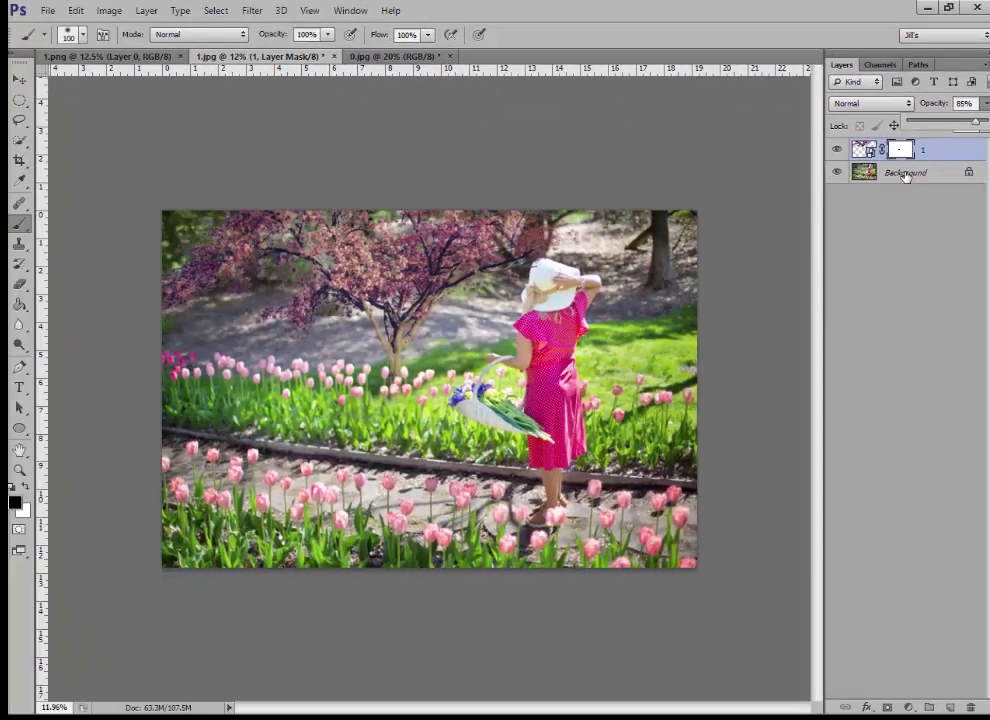
Flatten the tree layer and the background photo into a single layer
{"action": "left_click", "coordinate": [905, 177]}
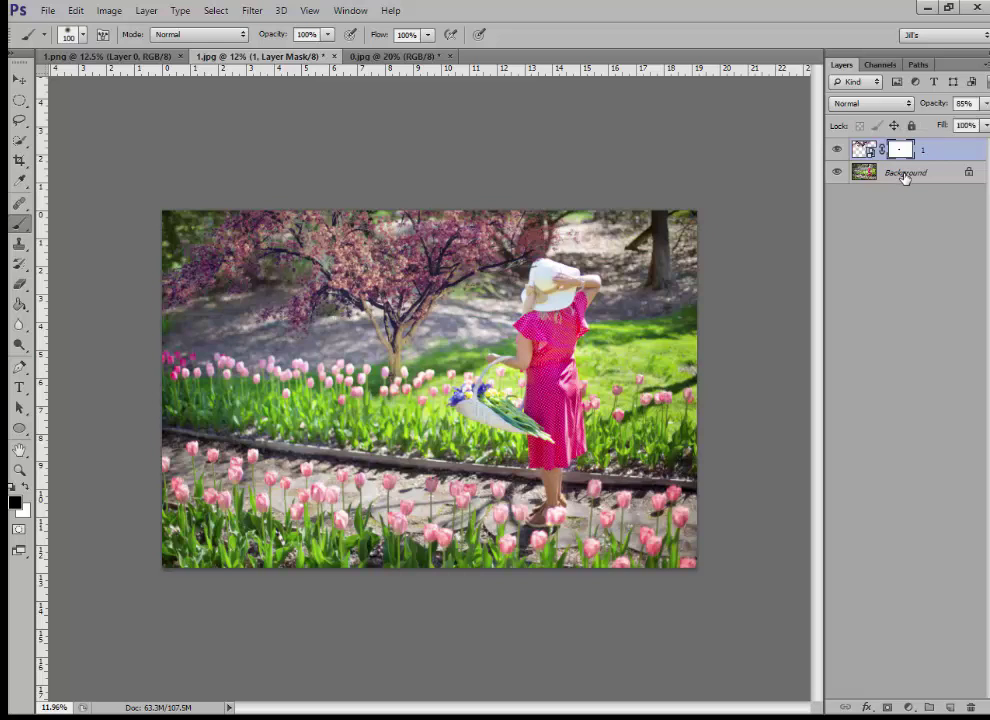
{"action": "right_click", "coordinate": [905, 177]}
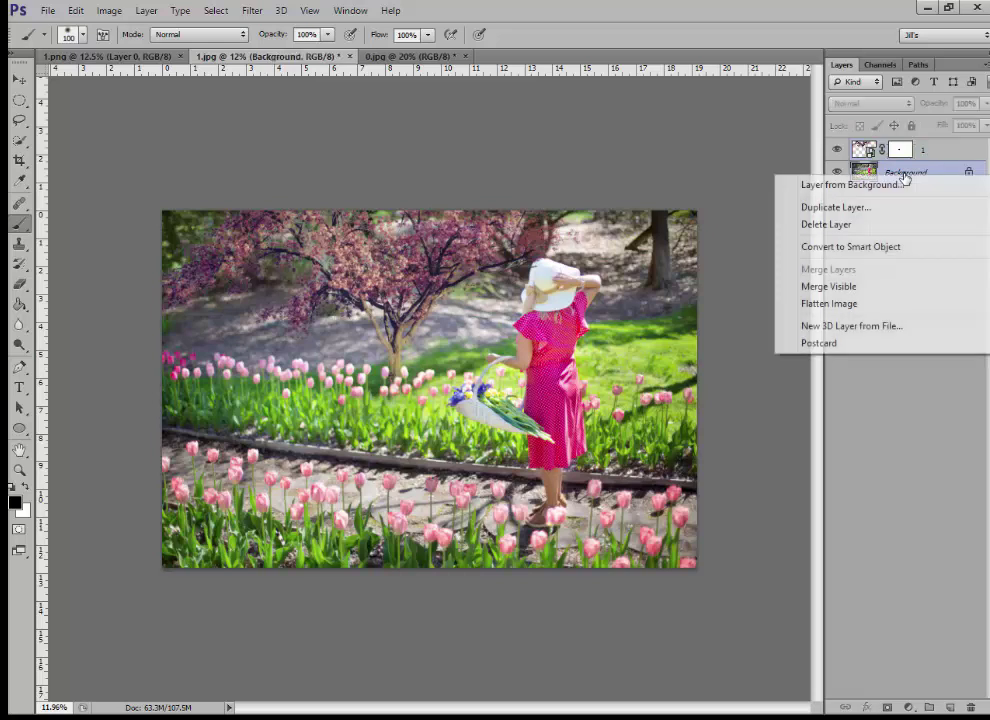
{"action": "left_click", "coordinate": [843, 309]}
{"action": "scroll", "coordinate": [612, 297], "scroll_direction": "down", "scroll_amount": 1}
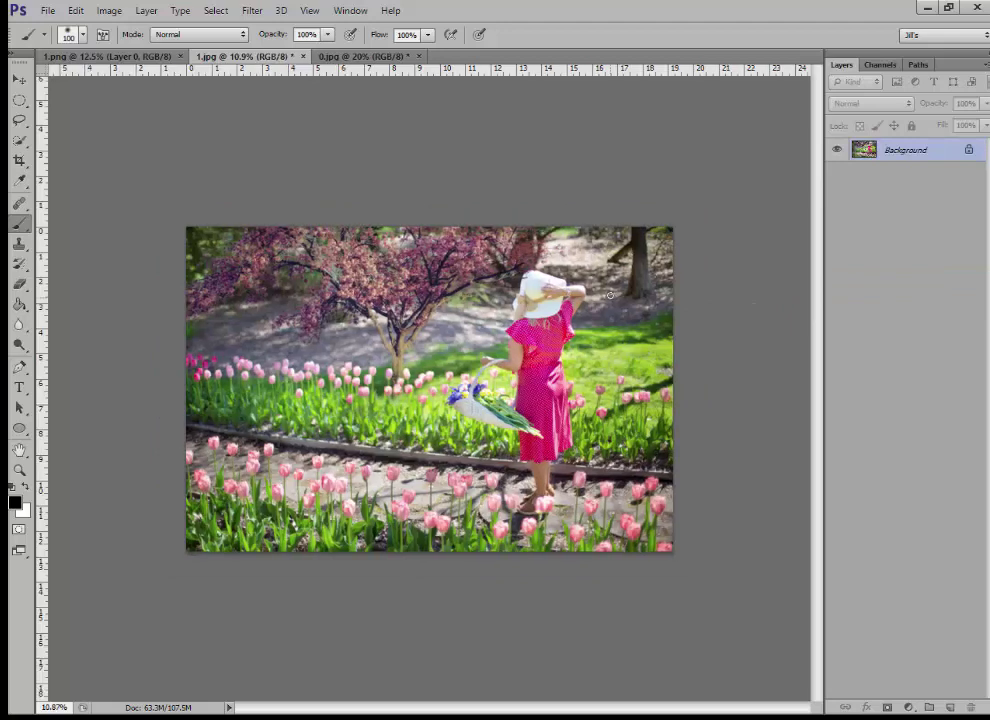
{"action": "scroll", "coordinate": [610, 293], "scroll_direction": "up", "scroll_amount": 2}
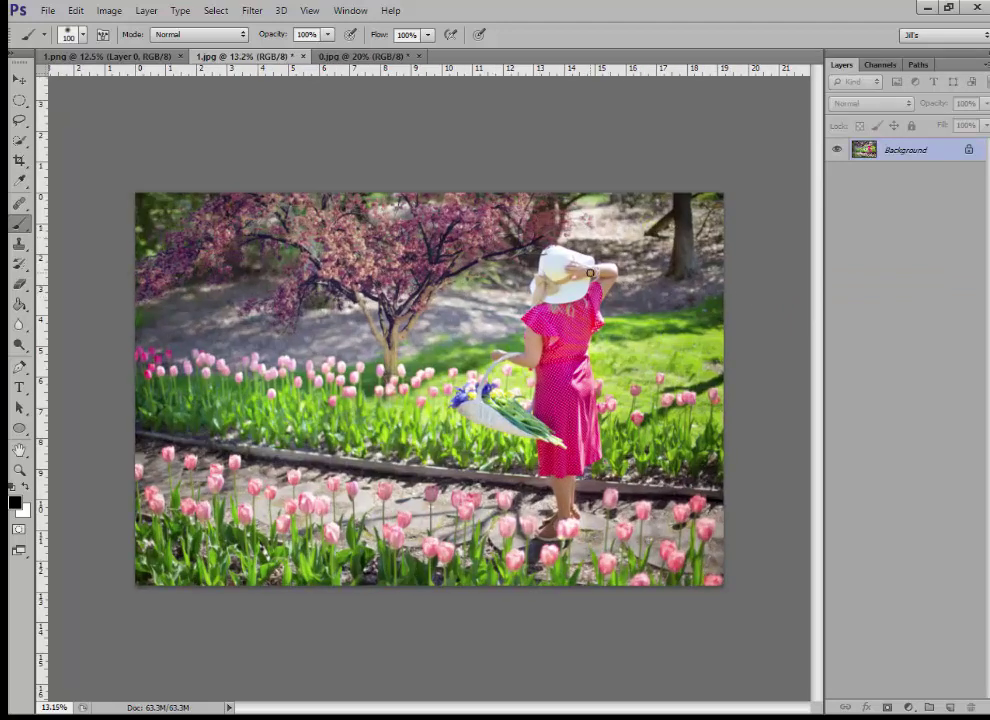
{"action": "scroll", "coordinate": [586, 329], "scroll_direction": "up", "scroll_amount": 2}
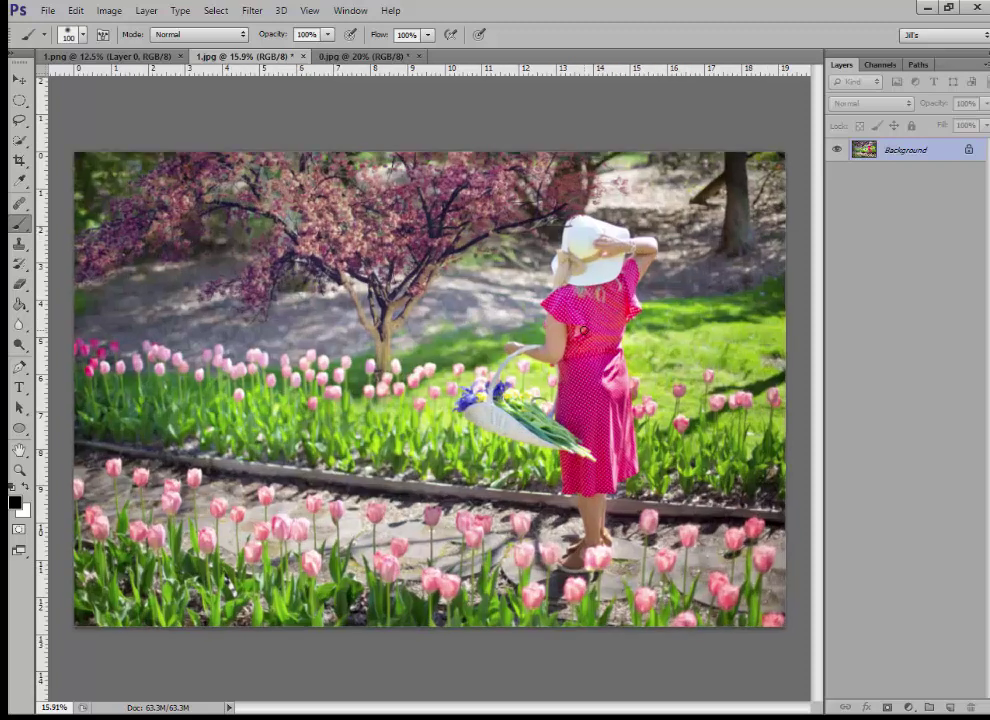
{"action": "scroll", "coordinate": [582, 328], "scroll_direction": "down", "scroll_amount": 3}
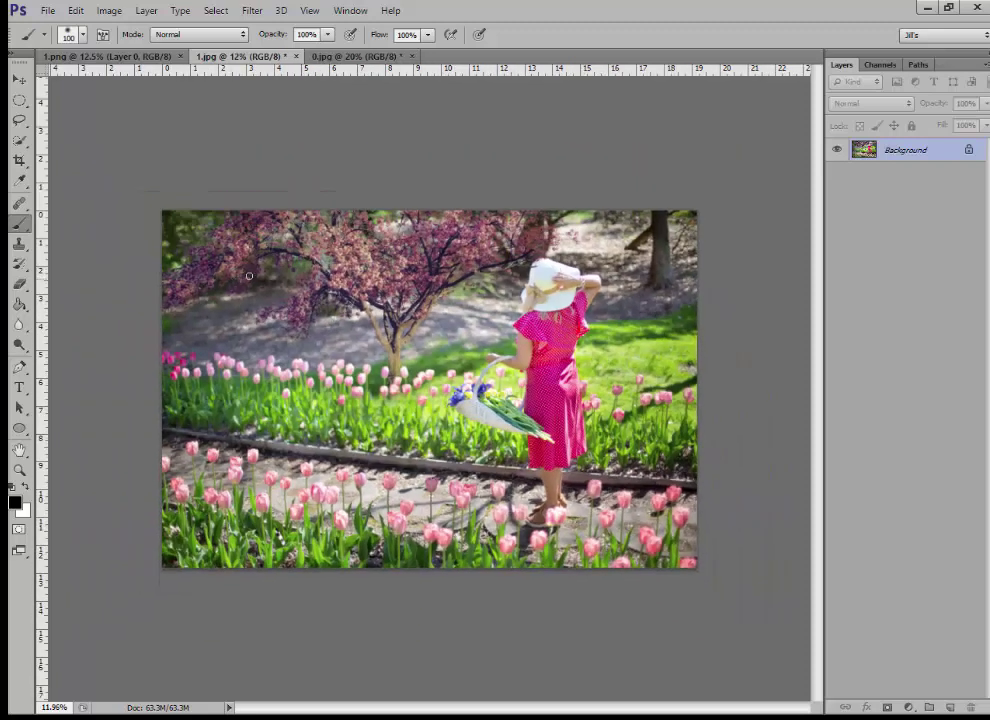